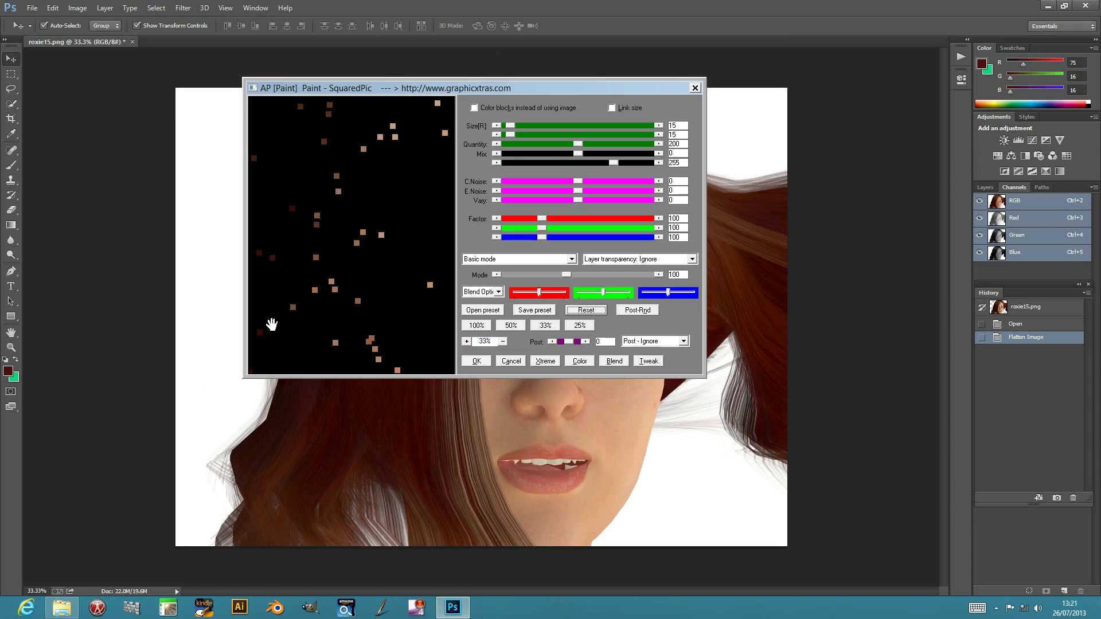
Move the SquaredPic filter dialog over the red-haired portrait.
{"action": "mouse_move", "coordinate": [445, 86]}
{"action": "left_mouse_down"}
{"action": "mouse_move", "coordinate": [562, 99]}
{"action": "mouse_move", "coordinate": [523, 103]}
{"action": "mouse_move", "coordinate": [551, 108]}
{"action": "left_mouse_up"}
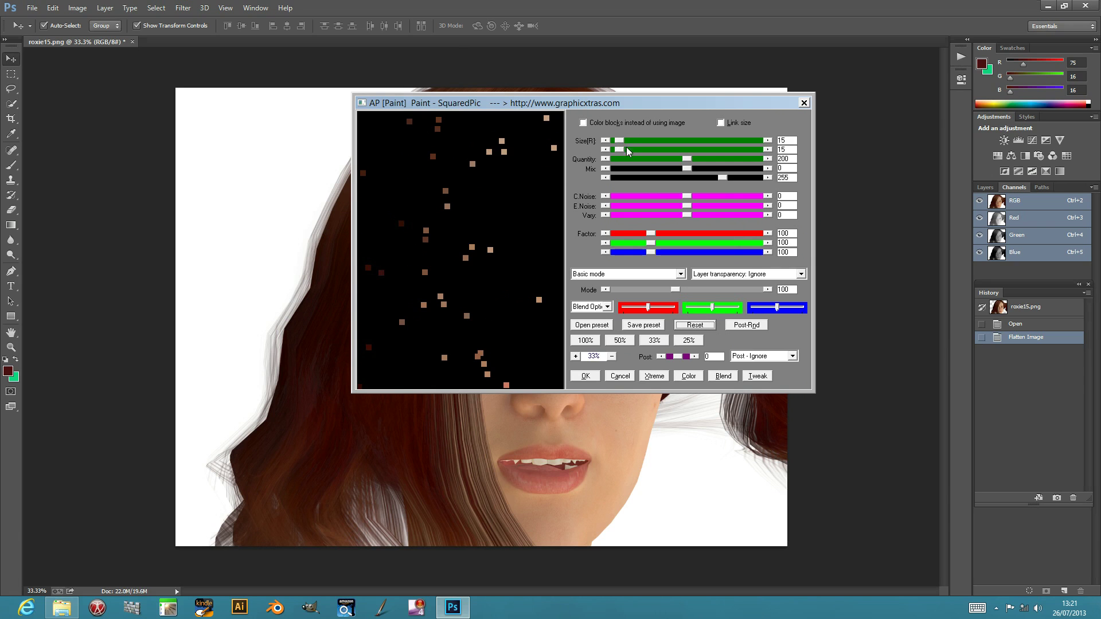
Set both Size(R) values to 128, compare with the original, and set Quantity to 32.
{"action": "left_click_drag", "start_coordinate": [620, 141], "coordinate": [713, 140]}
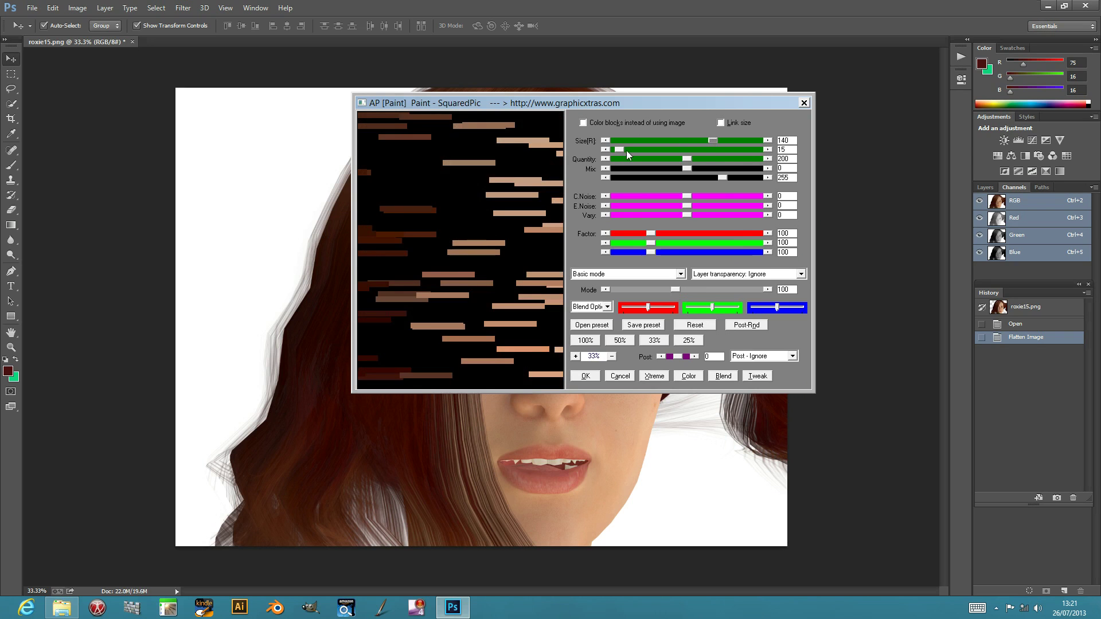
{"action": "left_click_drag", "start_coordinate": [618, 150], "coordinate": [707, 150]}
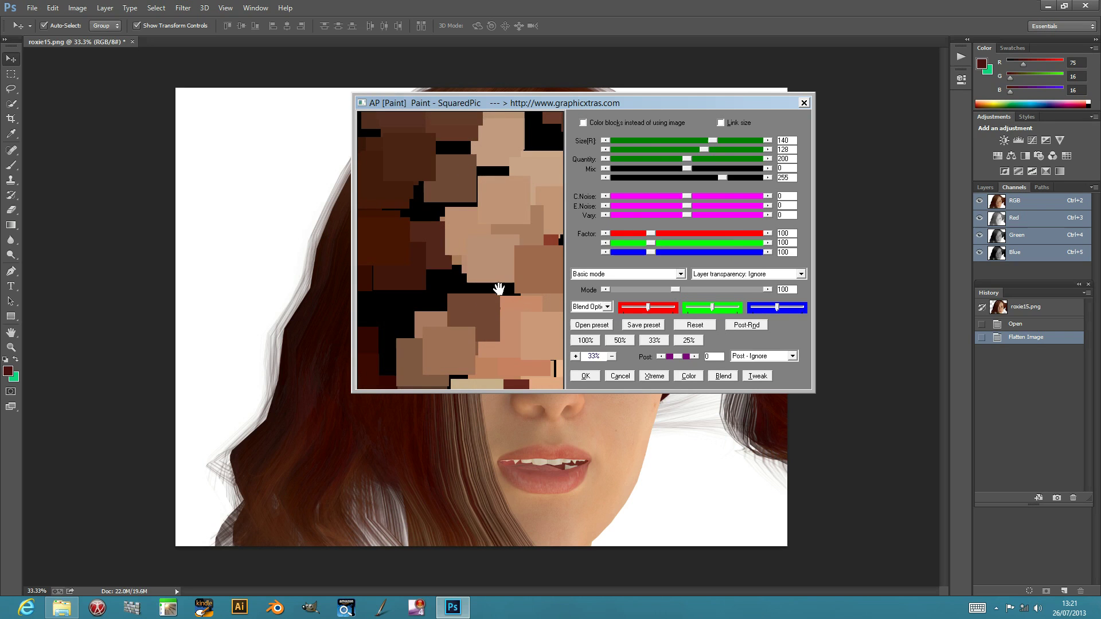
{"action": "left_click_drag", "start_coordinate": [712, 141], "coordinate": [620, 143]}
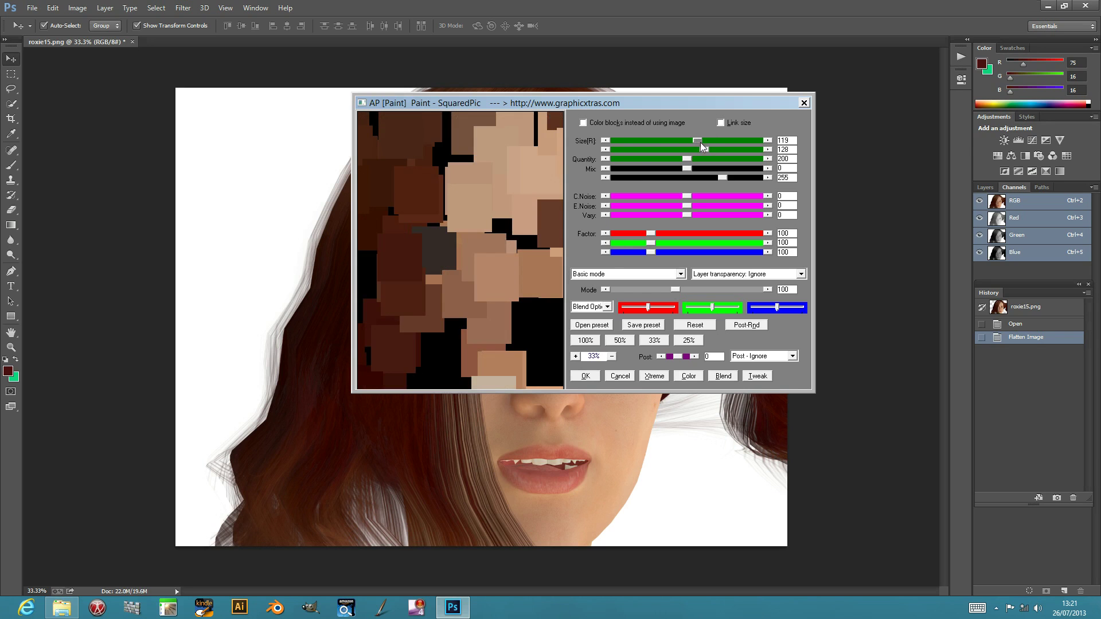
{"action": "left_click_drag", "start_coordinate": [699, 139], "coordinate": [704, 137]}
{"action": "left_click", "coordinate": [374, 233]}
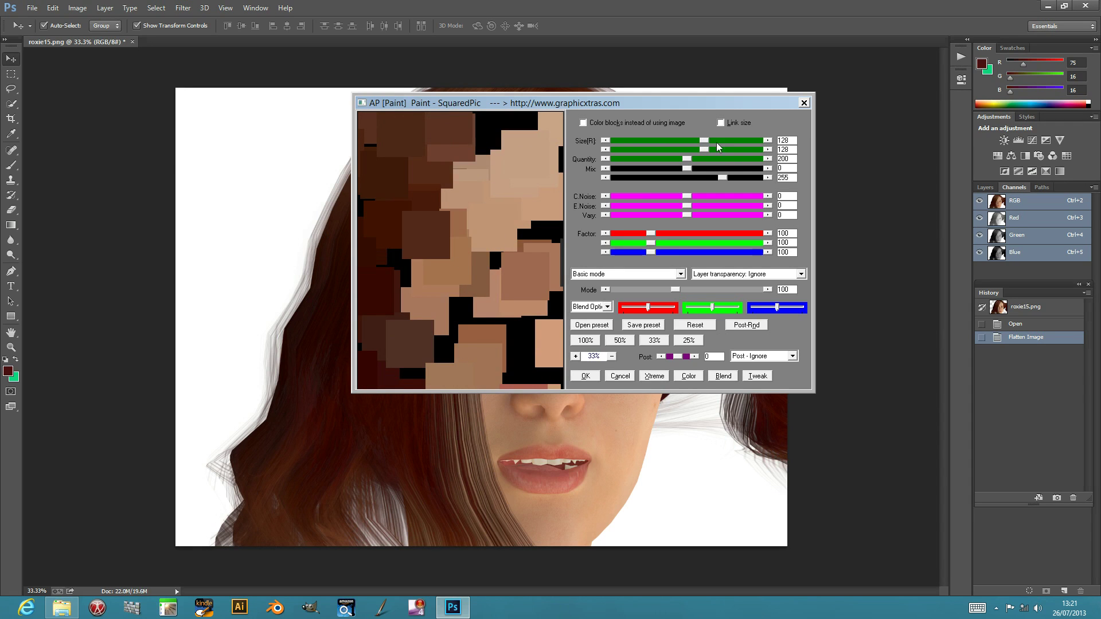
{"action": "left_click_drag", "start_coordinate": [686, 158], "coordinate": [624, 160]}
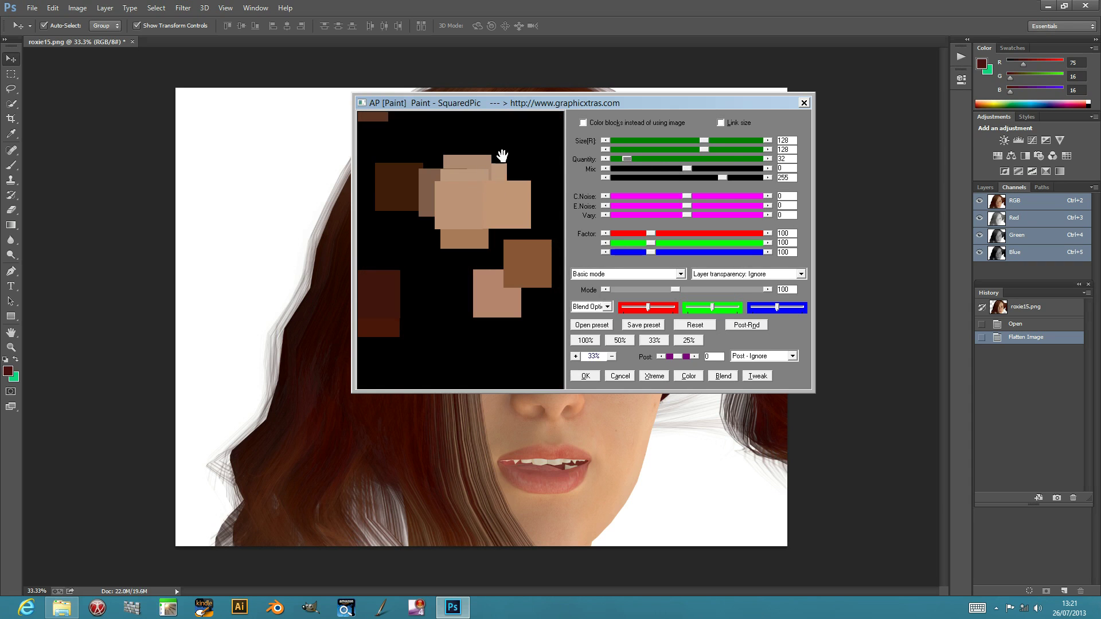
Raise Quantity to 268, increase the first Mix amount, and reposition the filter dialog.
{"action": "left_click_drag", "start_coordinate": [627, 160], "coordinate": [710, 157]}
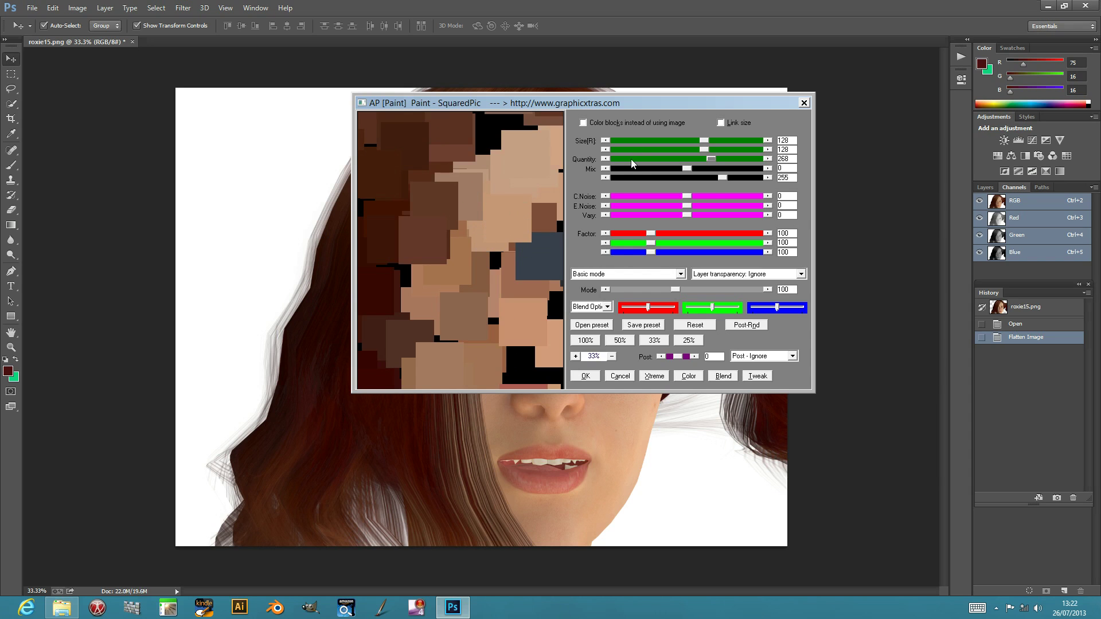
{"action": "left_click_drag", "start_coordinate": [686, 168], "coordinate": [734, 169]}
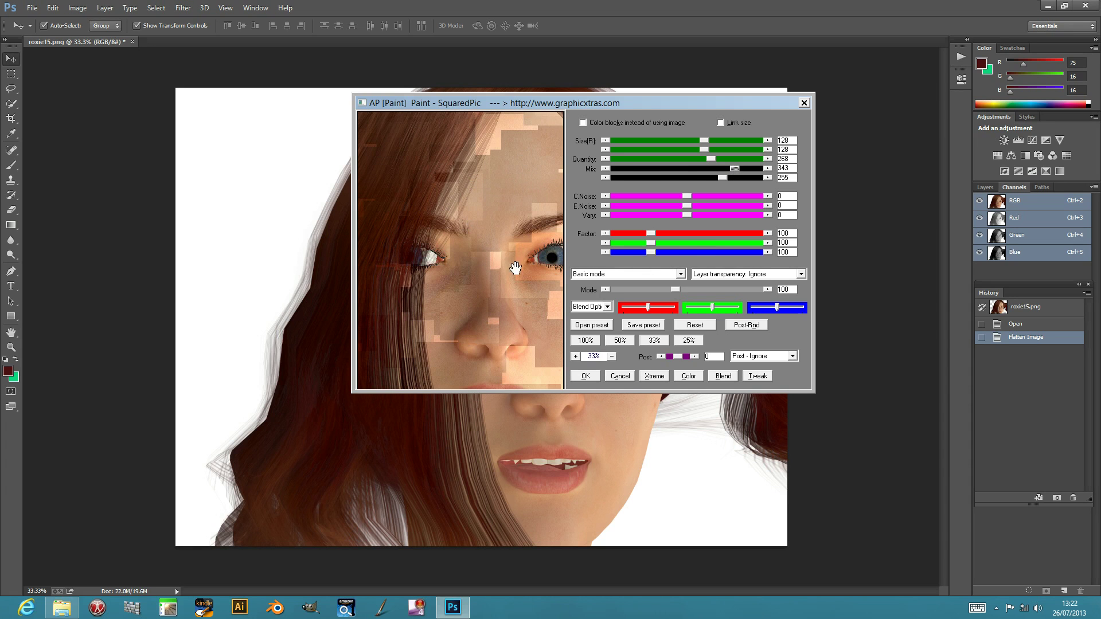
{"action": "left_click_drag", "start_coordinate": [737, 172], "coordinate": [654, 183]}
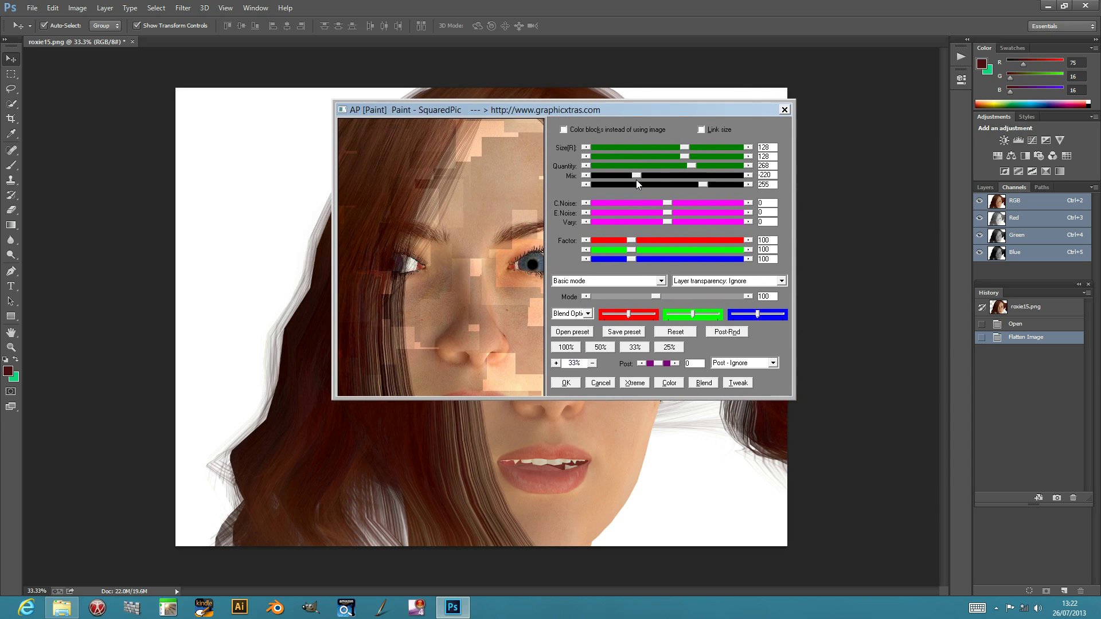
{"action": "left_click_drag", "start_coordinate": [447, 111], "coordinate": [489, 118]}
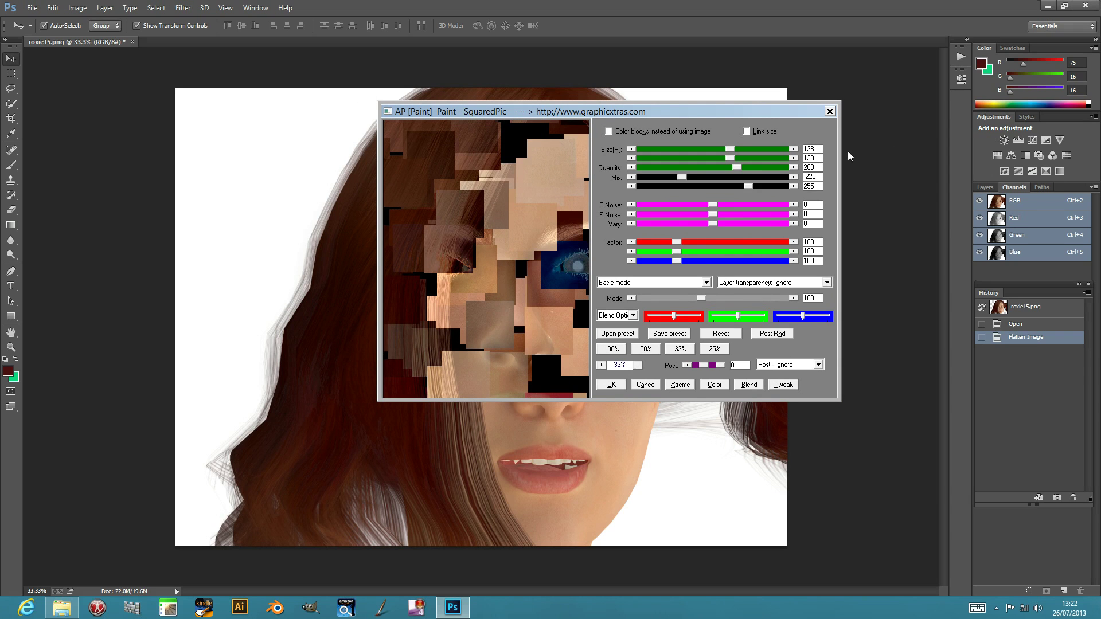
Set the upper Mix amount to 380 and the lower one to 19.
{"action": "mouse_move", "coordinate": [748, 186]}
{"action": "left_mouse_down"}
{"action": "mouse_move", "coordinate": [687, 179]}
{"action": "mouse_move", "coordinate": [754, 179]}
{"action": "left_mouse_up"}
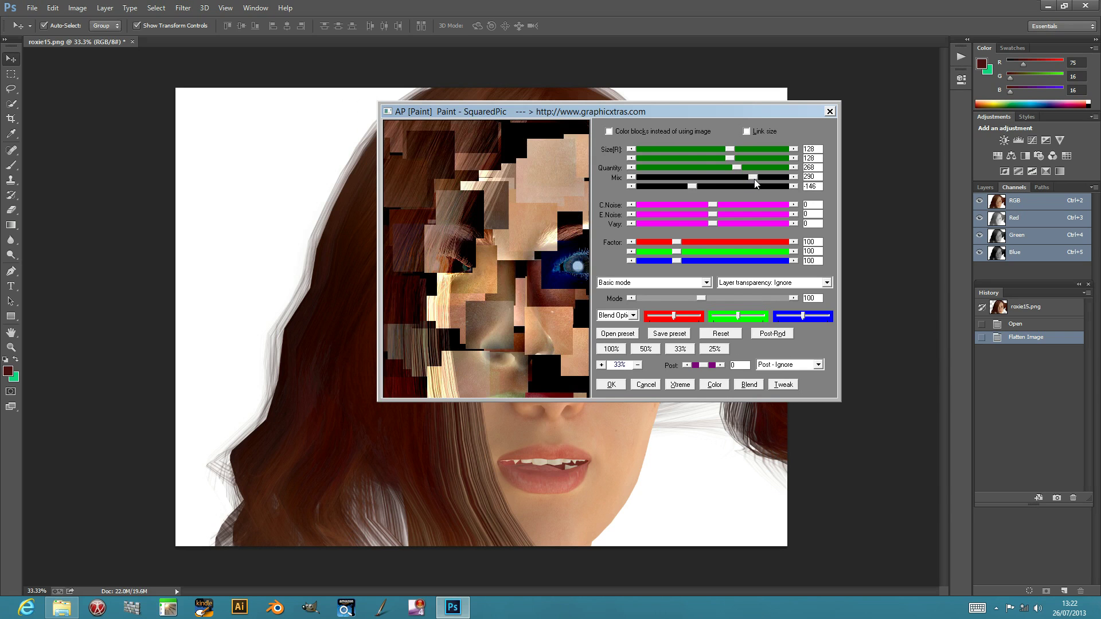
{"action": "left_click", "coordinate": [755, 177]}
{"action": "left_click_drag", "start_coordinate": [690, 187], "coordinate": [714, 184]}
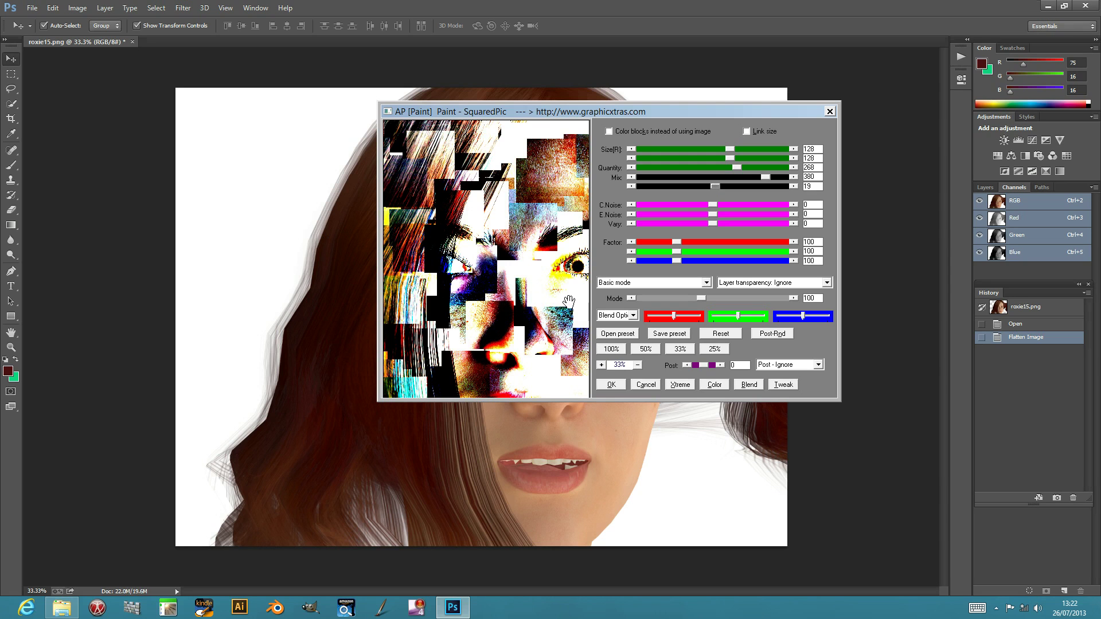
Set C.Noise to -7 and E.Noise to 145, panning to show the whole face.
{"action": "left_click_drag", "start_coordinate": [713, 207], "coordinate": [748, 207]}
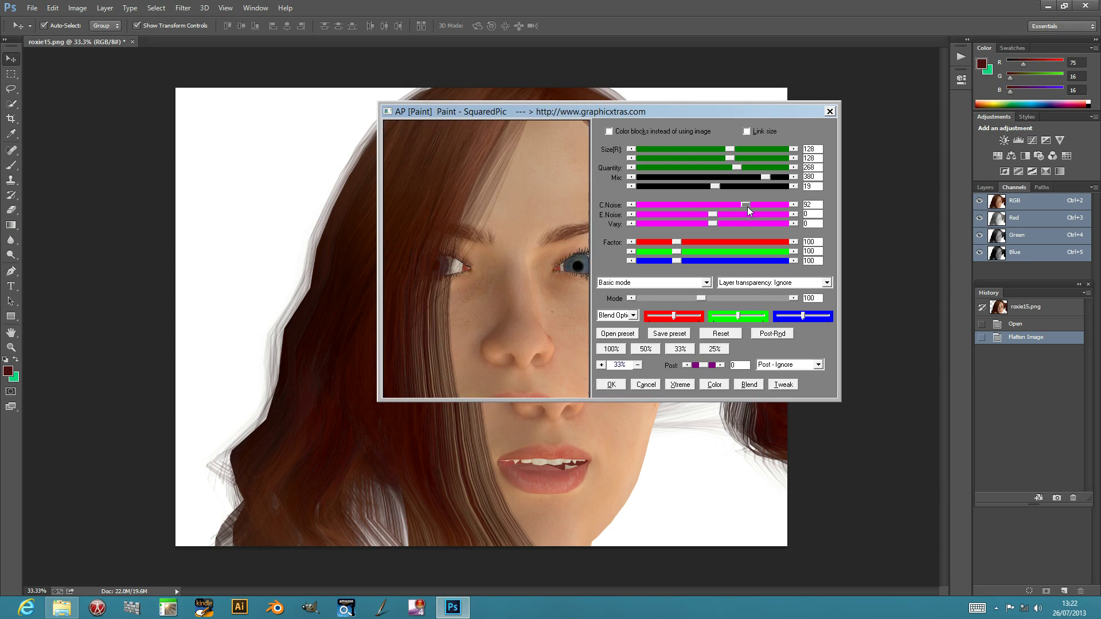
{"action": "left_click_drag", "start_coordinate": [744, 205], "coordinate": [719, 214]}
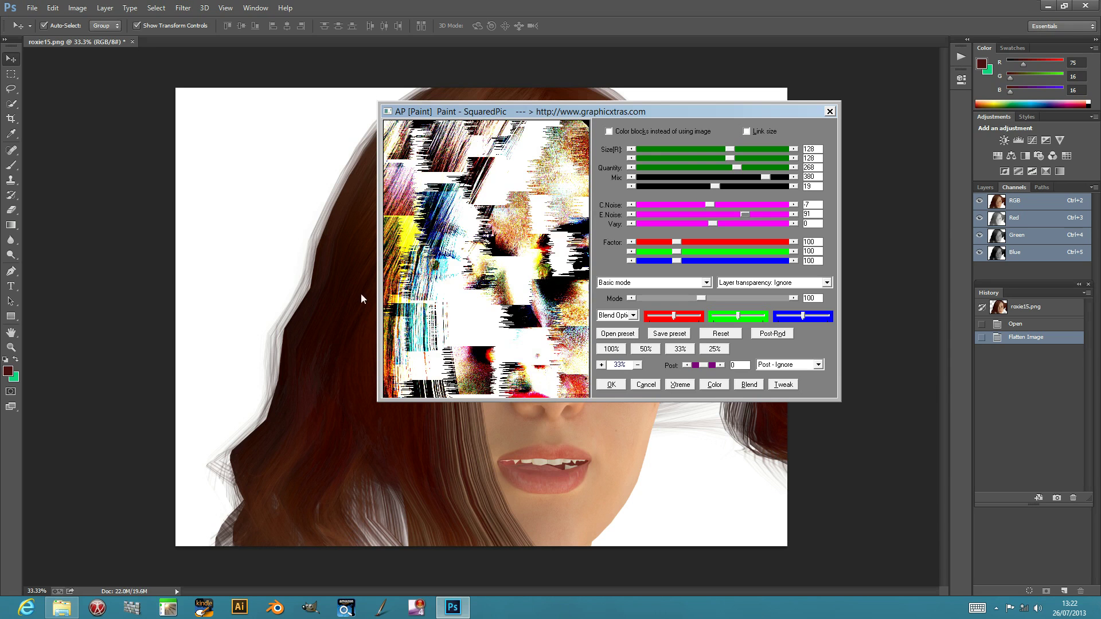
{"action": "left_click_drag", "start_coordinate": [745, 215], "coordinate": [765, 216]}
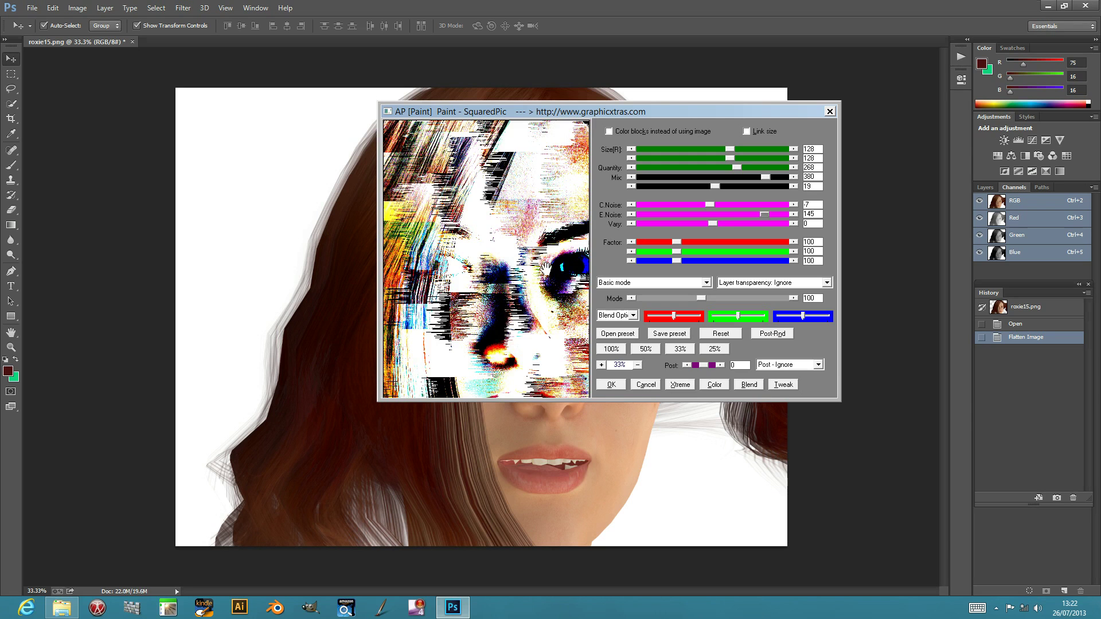
{"action": "left_click_drag", "start_coordinate": [408, 285], "coordinate": [493, 278]}
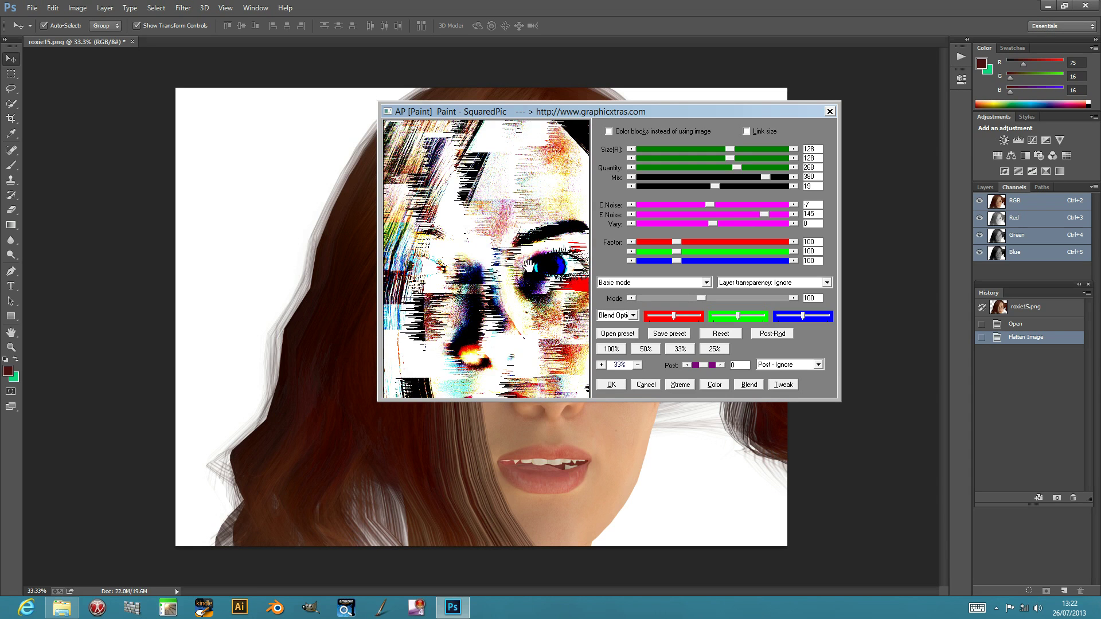
Set Vary to 96 and the red Factor to 212, then reset all settings to defaults.
{"action": "left_click_drag", "start_coordinate": [718, 223], "coordinate": [747, 218]}
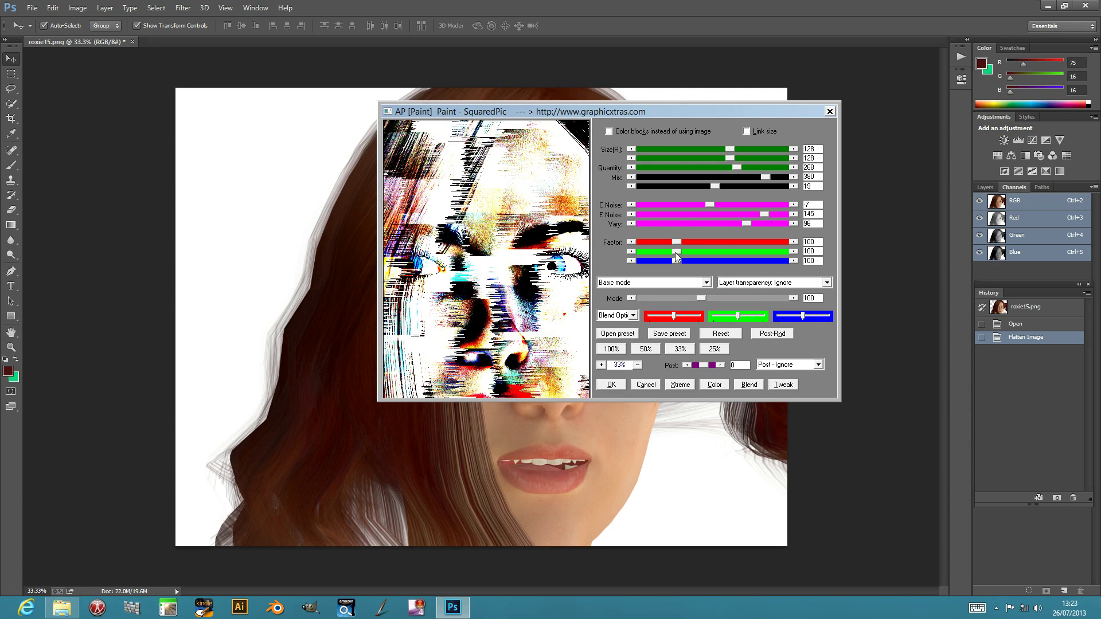
{"action": "left_click_drag", "start_coordinate": [683, 245], "coordinate": [722, 244]}
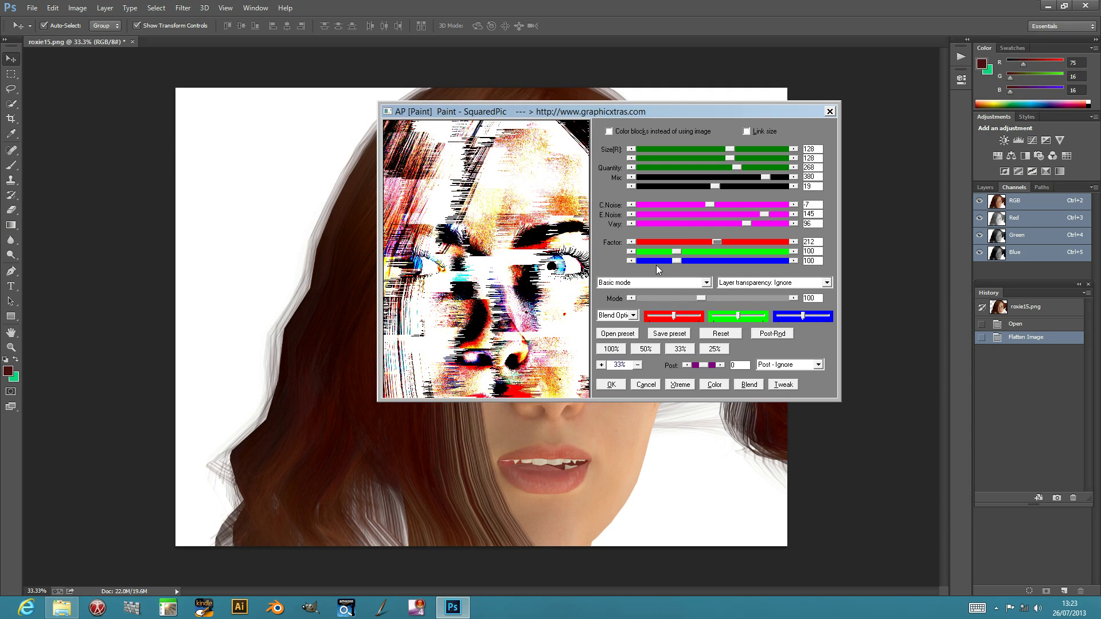
{"action": "left_click", "coordinate": [721, 333]}
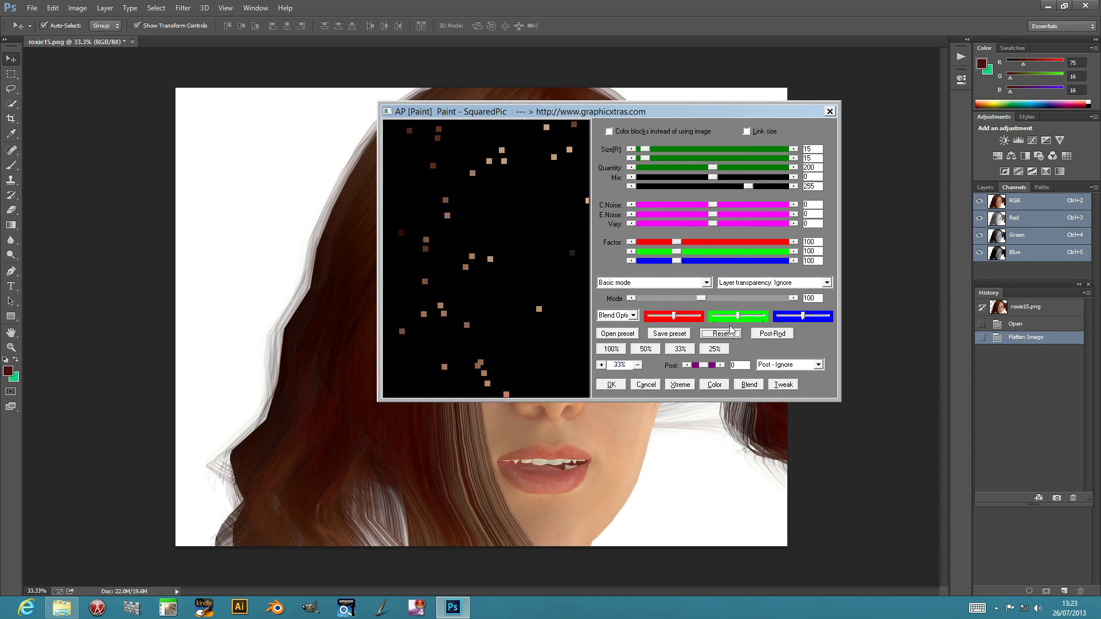
Enlarge both square sizes to about 60 and boost the red and green factors.
{"action": "left_click_drag", "start_coordinate": [646, 150], "coordinate": [678, 149]}
{"action": "left_click_drag", "start_coordinate": [643, 158], "coordinate": [677, 158]}
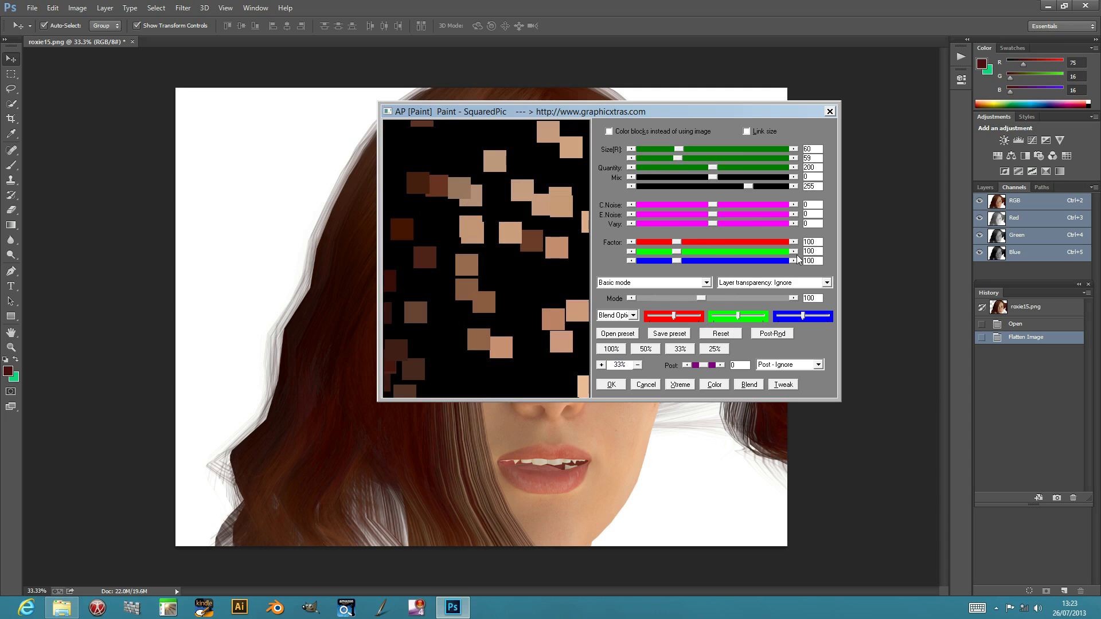
{"action": "left_click_drag", "start_coordinate": [677, 242], "coordinate": [730, 243]}
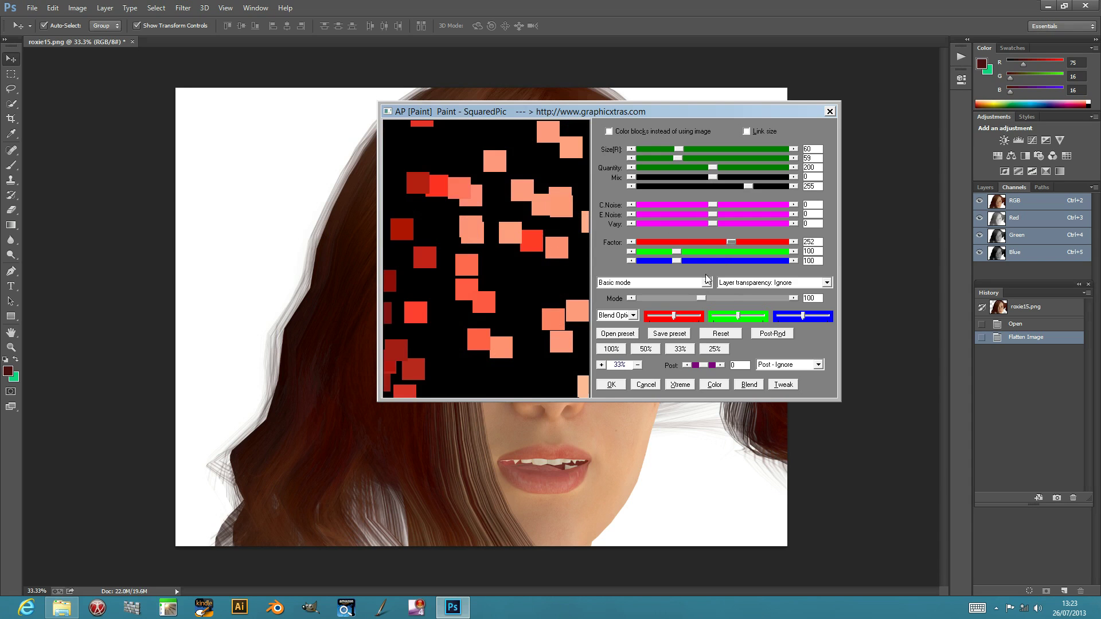
{"action": "left_click", "coordinate": [743, 251]}
{"action": "left_click_drag", "start_coordinate": [728, 241], "coordinate": [710, 241]}
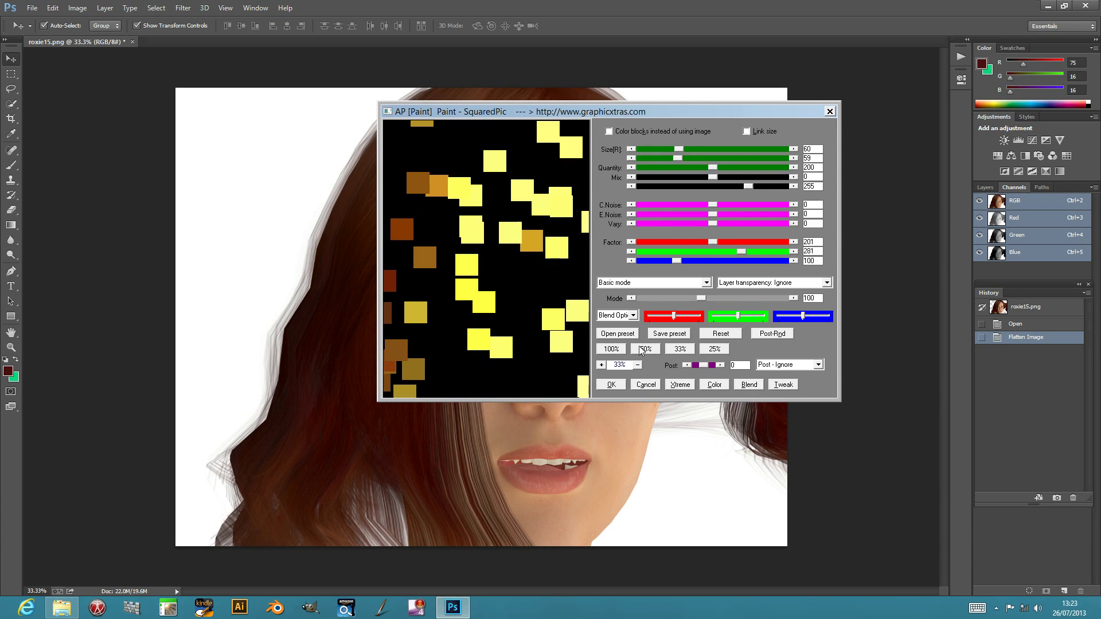
Shift the red blend, enable 'Color blocks instead of using image', then reset to defaults.
{"action": "left_click_drag", "start_coordinate": [674, 317], "coordinate": [689, 318]}
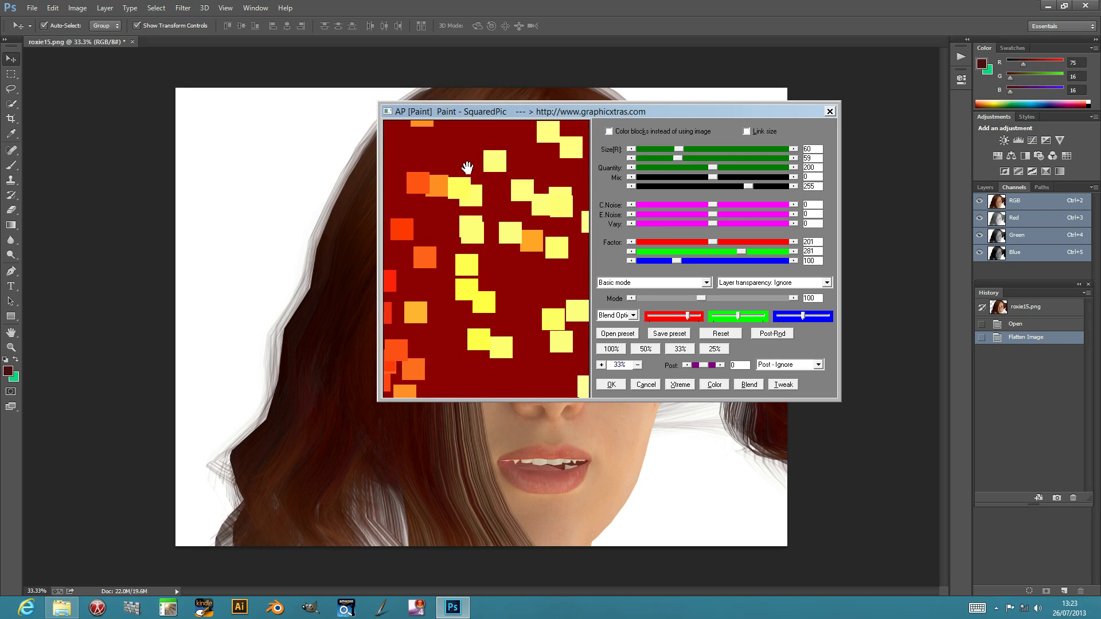
{"action": "left_click", "coordinate": [608, 132]}
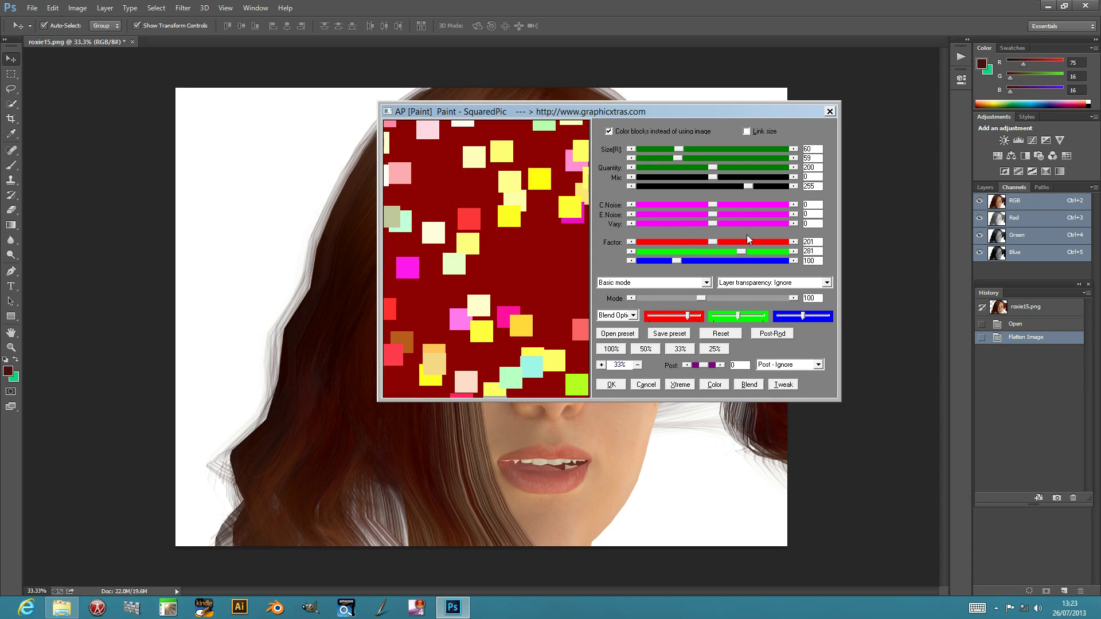
{"action": "left_click", "coordinate": [725, 334]}
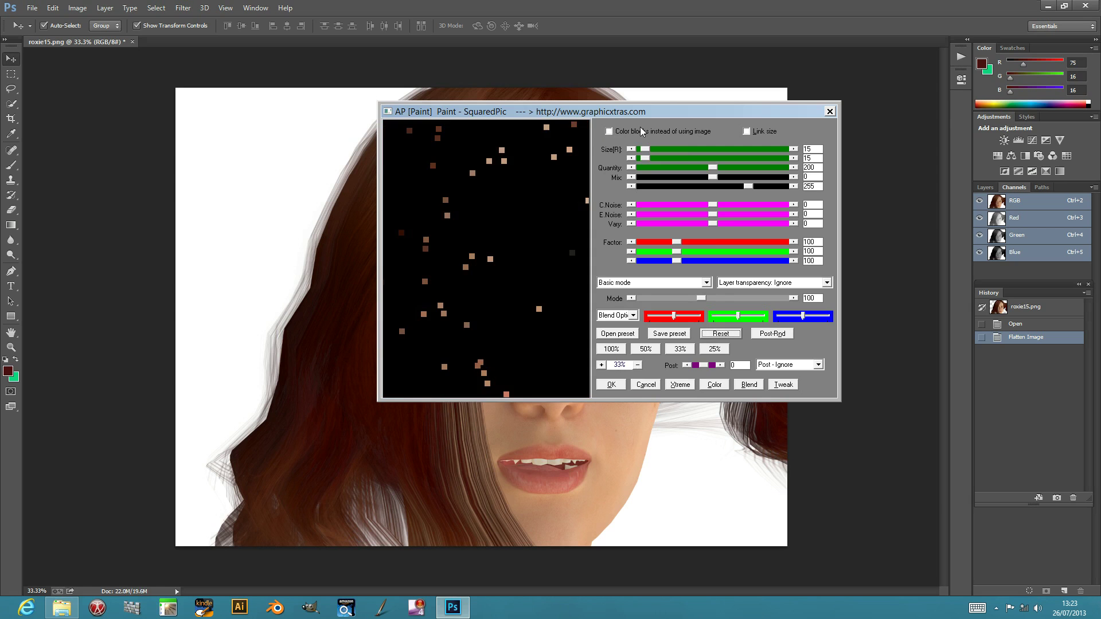
Enable 'Color blocks instead of using image', set sizes to 57 and 52, and open Blend Options.
{"action": "left_click", "coordinate": [610, 130]}
{"action": "left_click_drag", "start_coordinate": [645, 149], "coordinate": [674, 156]}
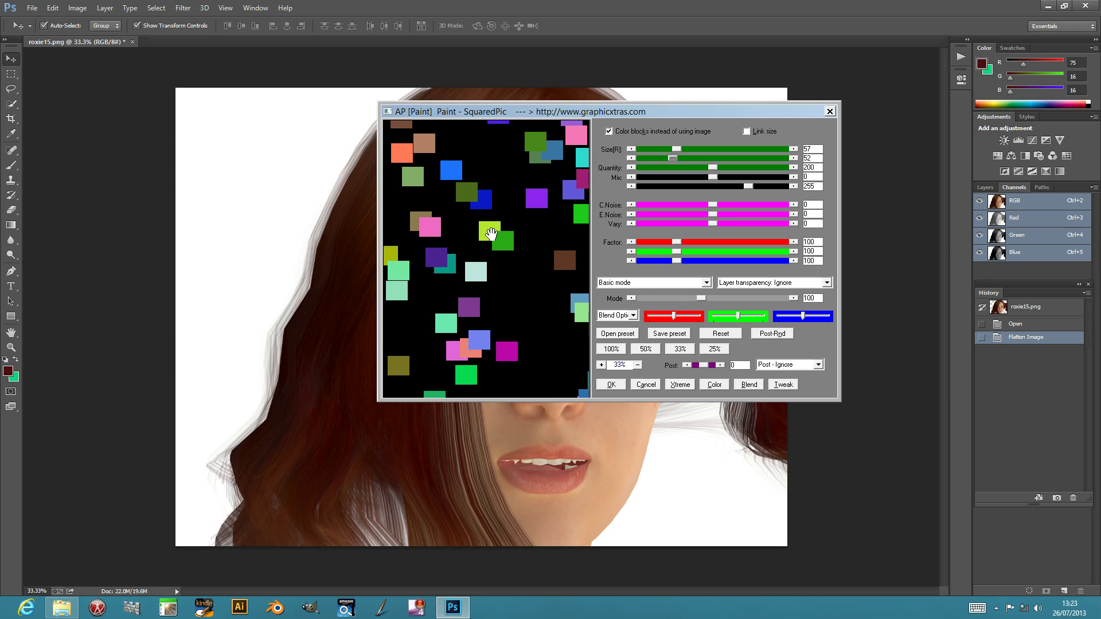
{"action": "left_click", "coordinate": [633, 315]}
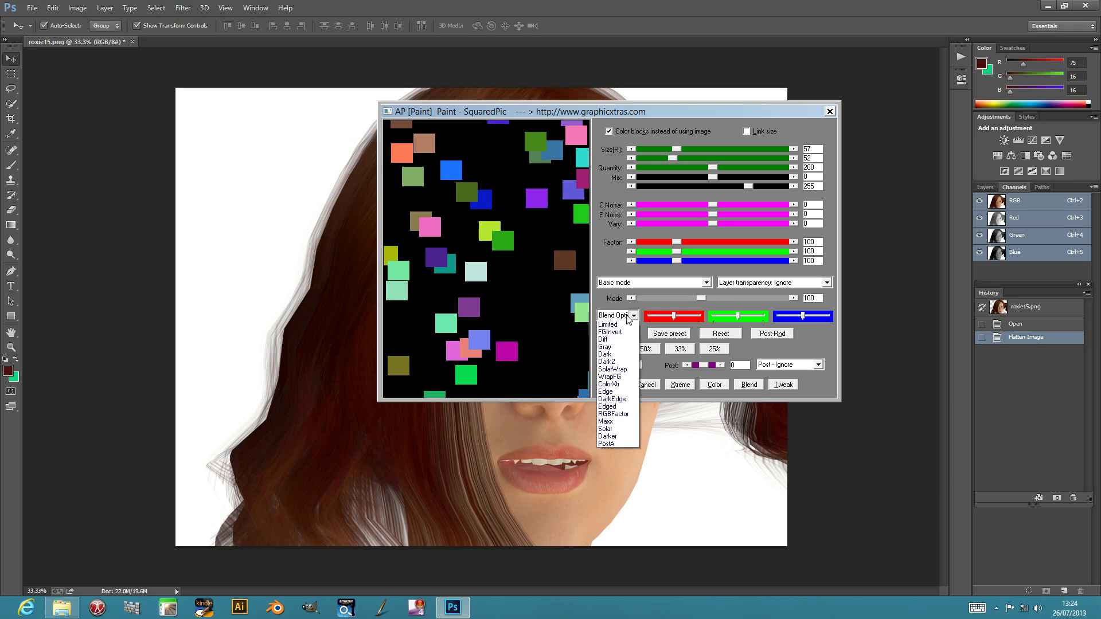
Try the Edge, Edged and Maxx blend modes and enlarge the blocks to about 115.
{"action": "left_click", "coordinate": [608, 490]}
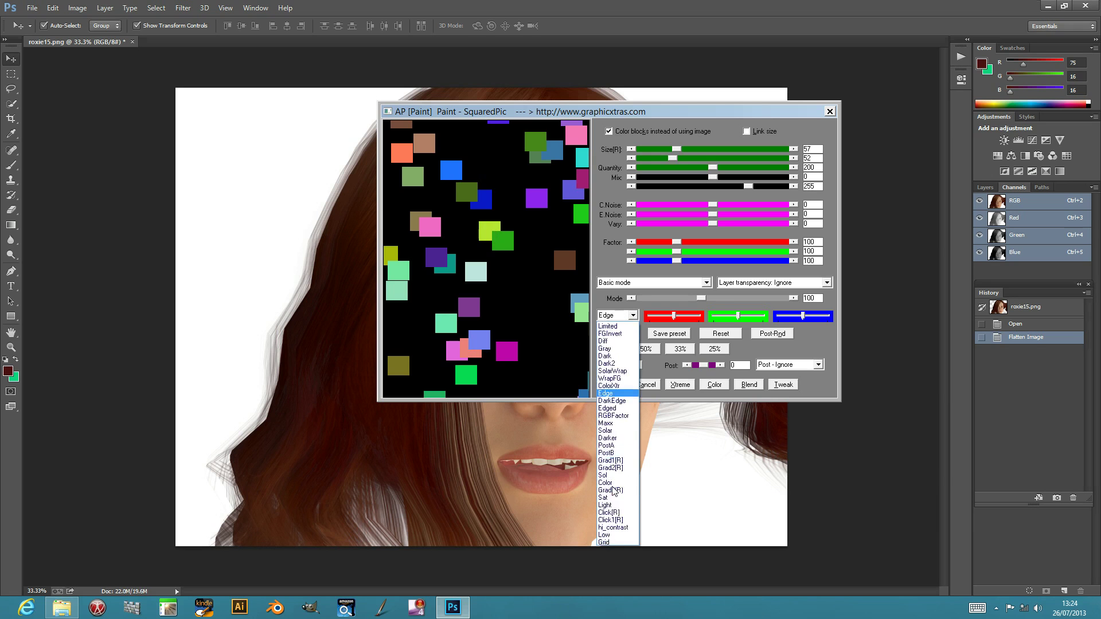
{"action": "key", "text": "Down"}
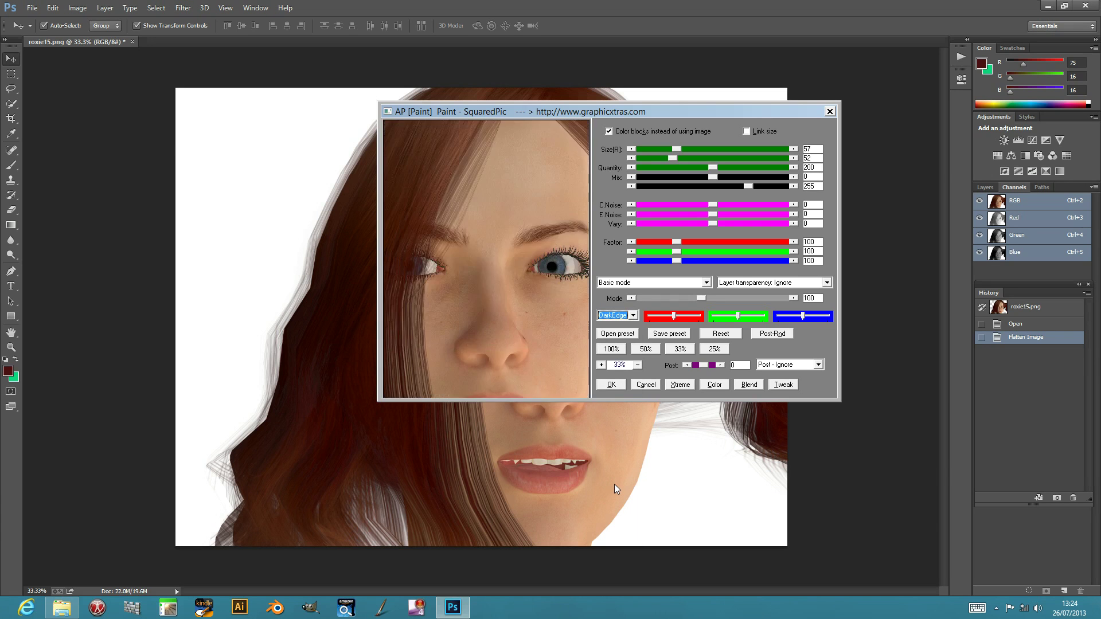
{"action": "key", "text": "Down"}
{"action": "key", "text": "Down"}
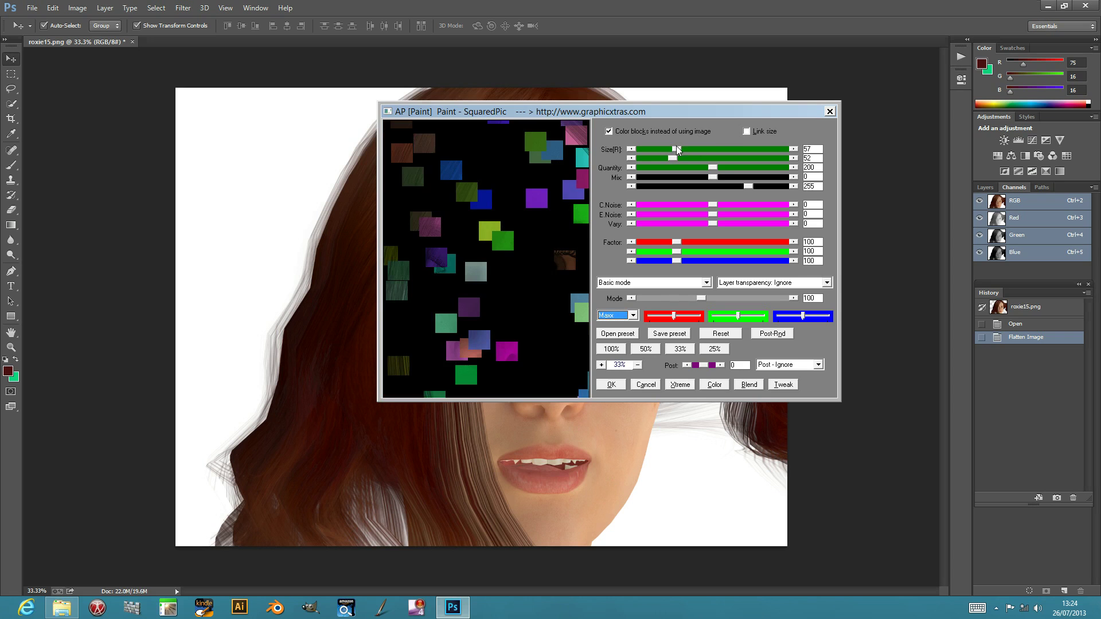
{"action": "left_click_drag", "start_coordinate": [717, 112], "coordinate": [753, 109]}
{"action": "left_click_drag", "start_coordinate": [714, 148], "coordinate": [756, 155]}
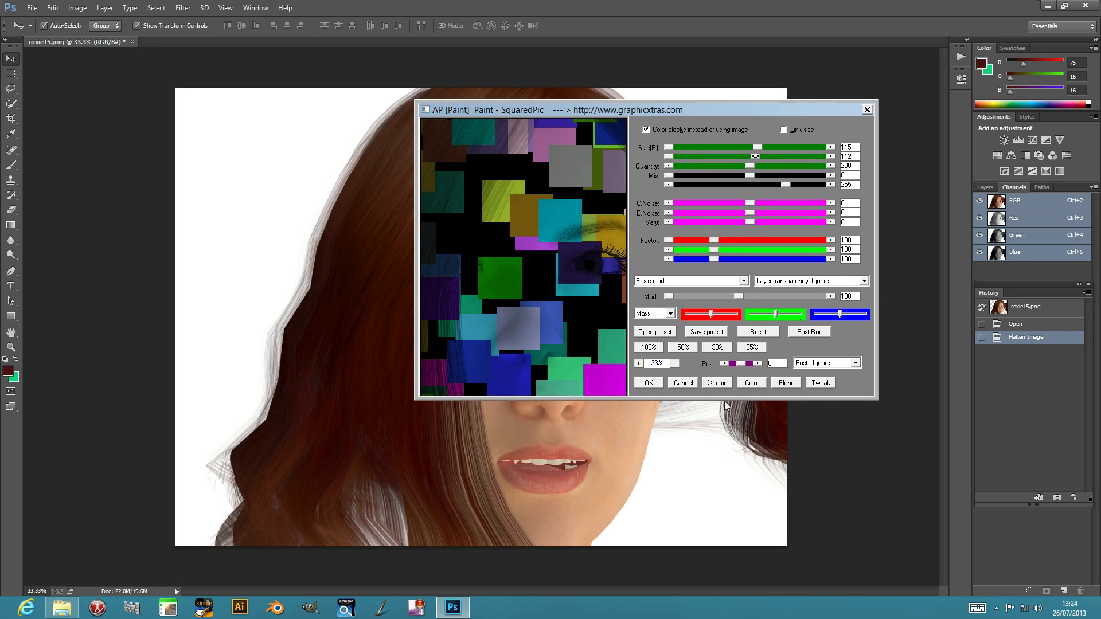
Cycle the blend mode through Sat and Grad3(R) to NegDif.
{"action": "left_click", "coordinate": [790, 384]}
{"action": "left_click", "coordinate": [790, 384]}
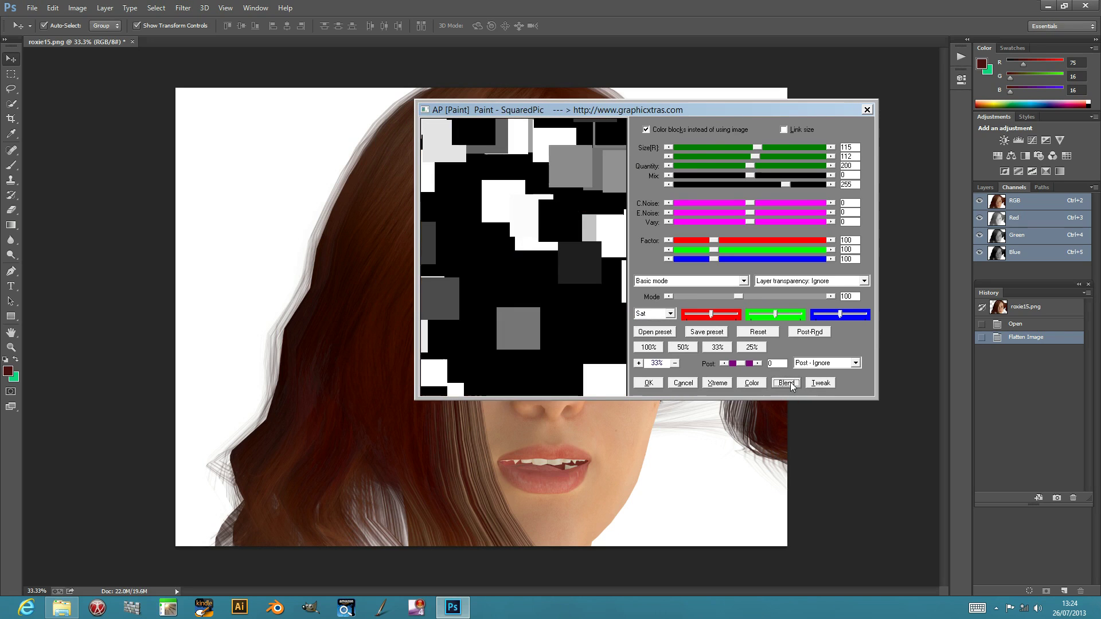
{"action": "left_click", "coordinate": [791, 383]}
{"action": "left_click", "coordinate": [790, 384]}
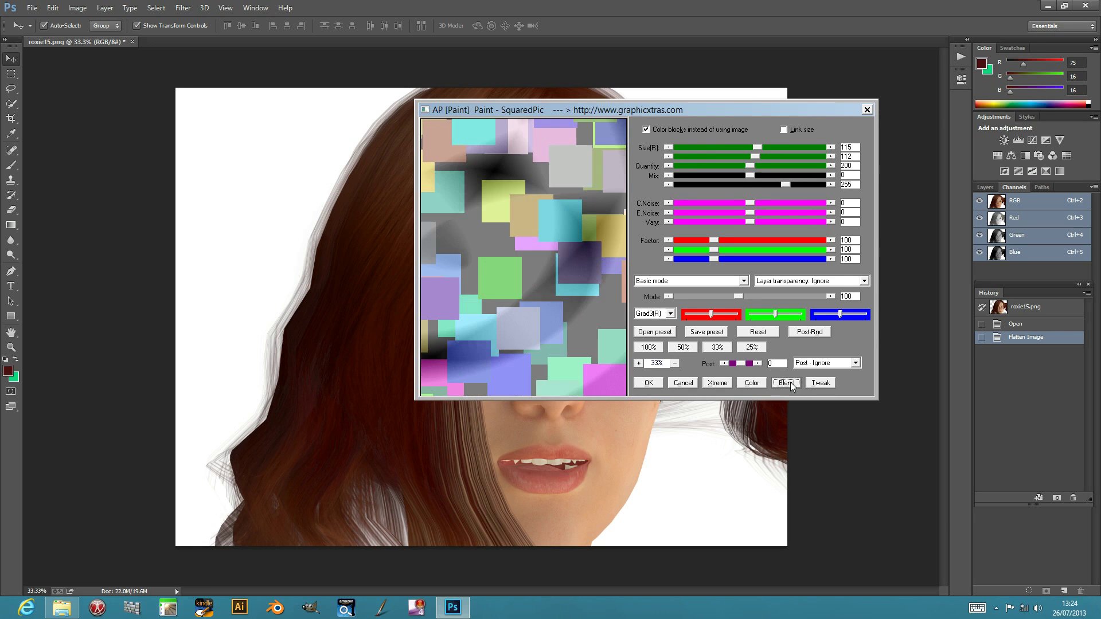
{"action": "left_click", "coordinate": [790, 384]}
{"action": "left_click", "coordinate": [790, 384]}
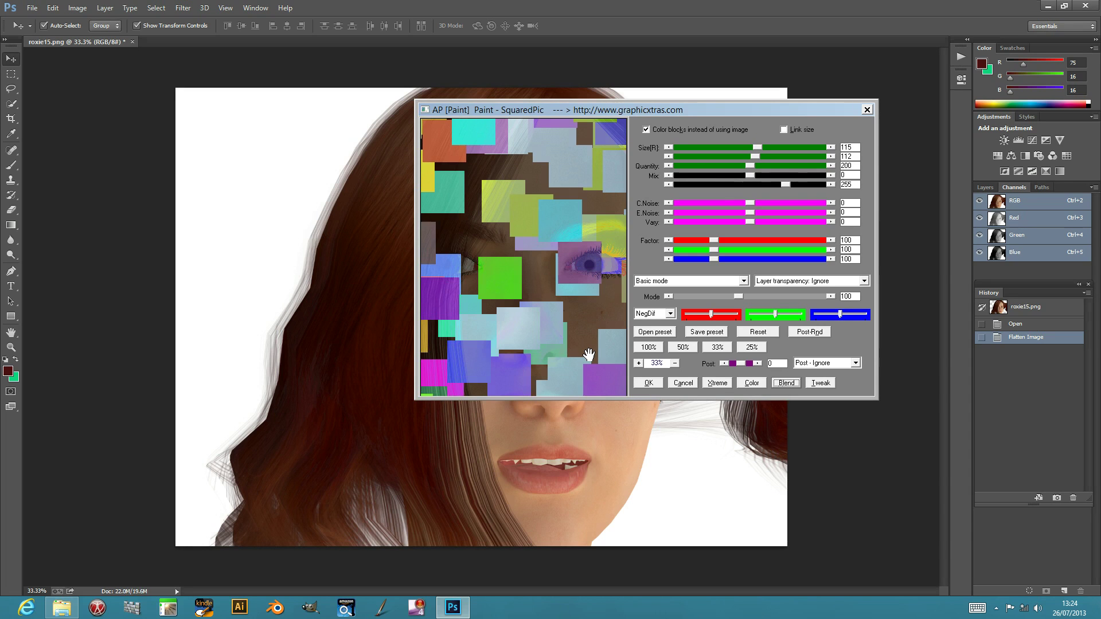
Randomize the block settings twice with Xtreme and close the SquaredPic dialog with OK.
{"action": "left_click", "coordinate": [717, 383]}
{"action": "left_click", "coordinate": [717, 383]}
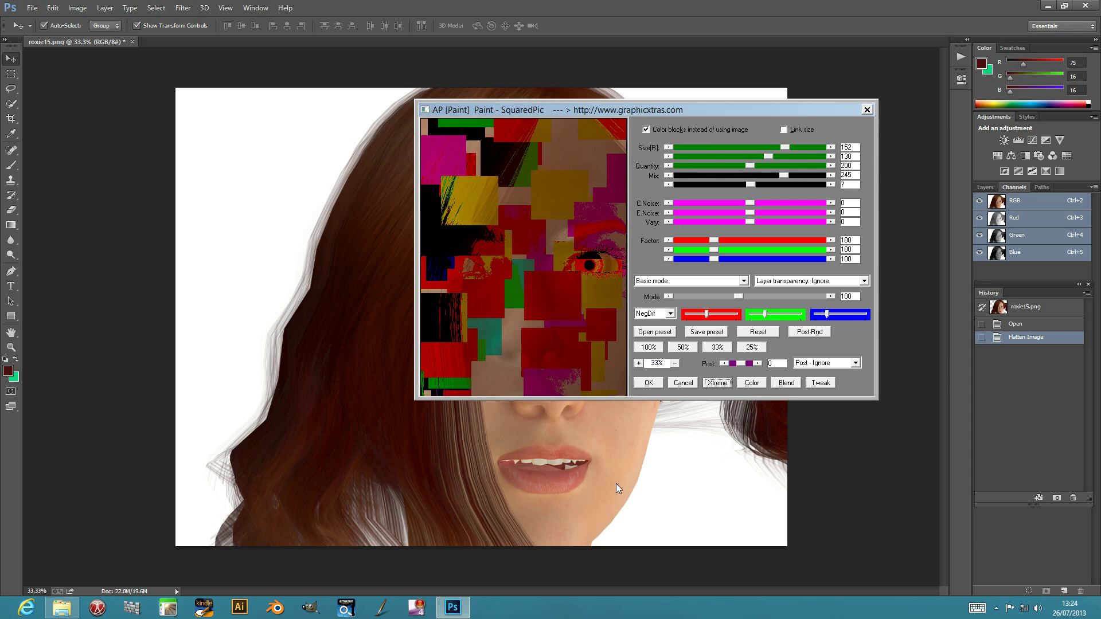
{"action": "left_click", "coordinate": [647, 386]}
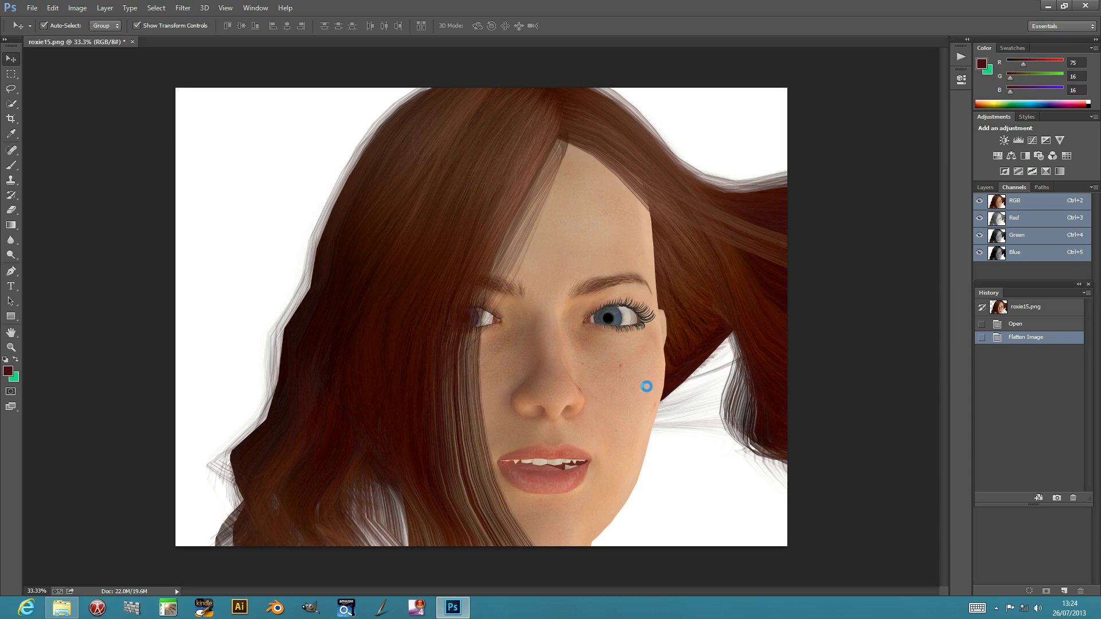